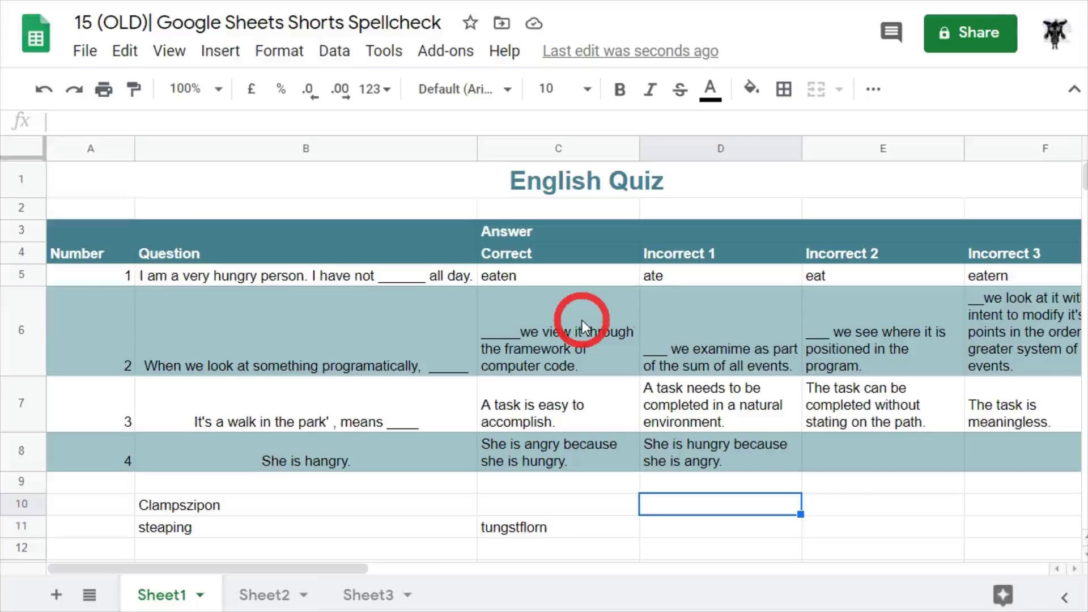
# Start a spell check from cell F5 and ignore 'eatern', moving on to 'programatically'.
pyautogui.click(419, 182)
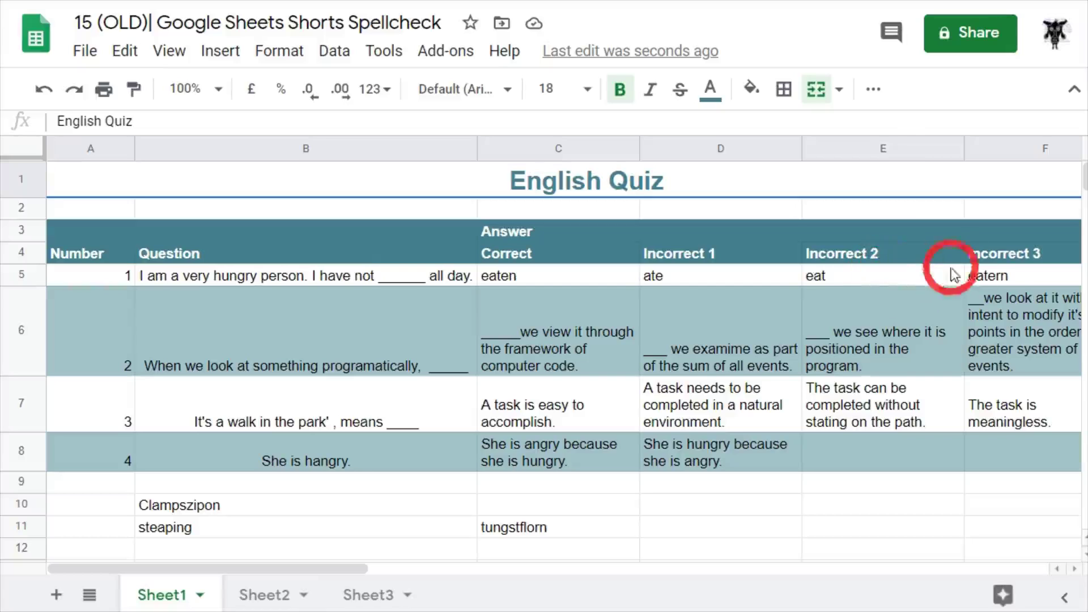
pyautogui.click(1009, 278)
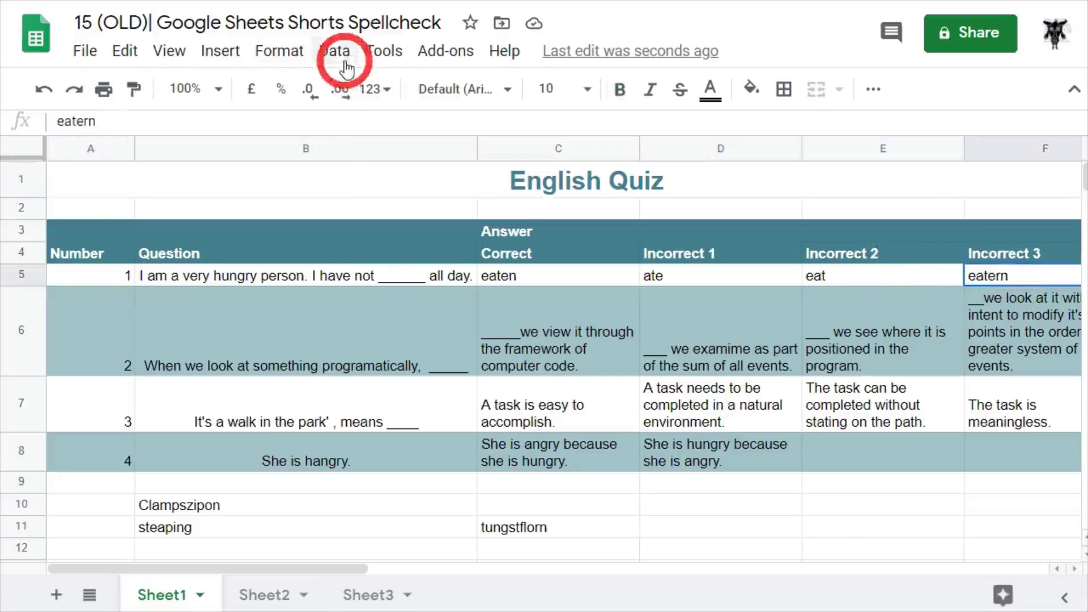
pyautogui.click(376, 50)
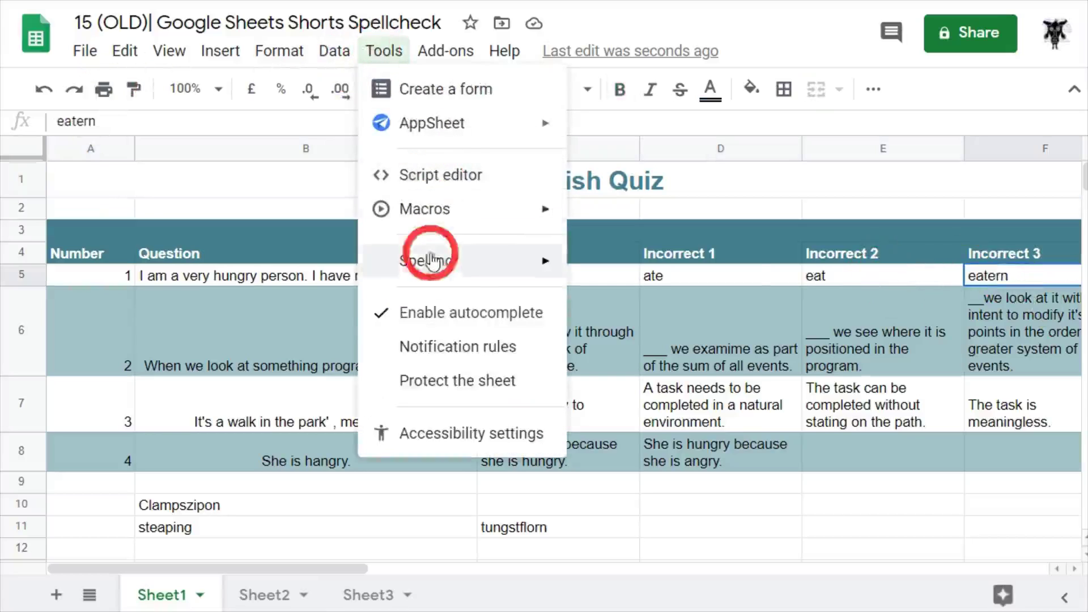
pyautogui.moveTo(437, 257)
pyautogui.click(673, 262)
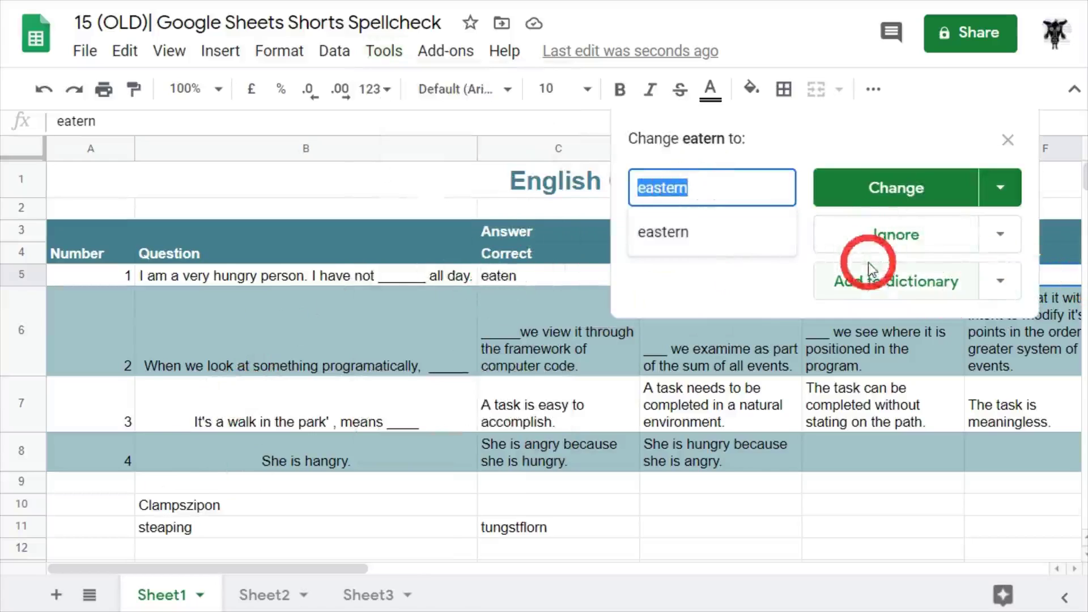
pyautogui.click(927, 235)
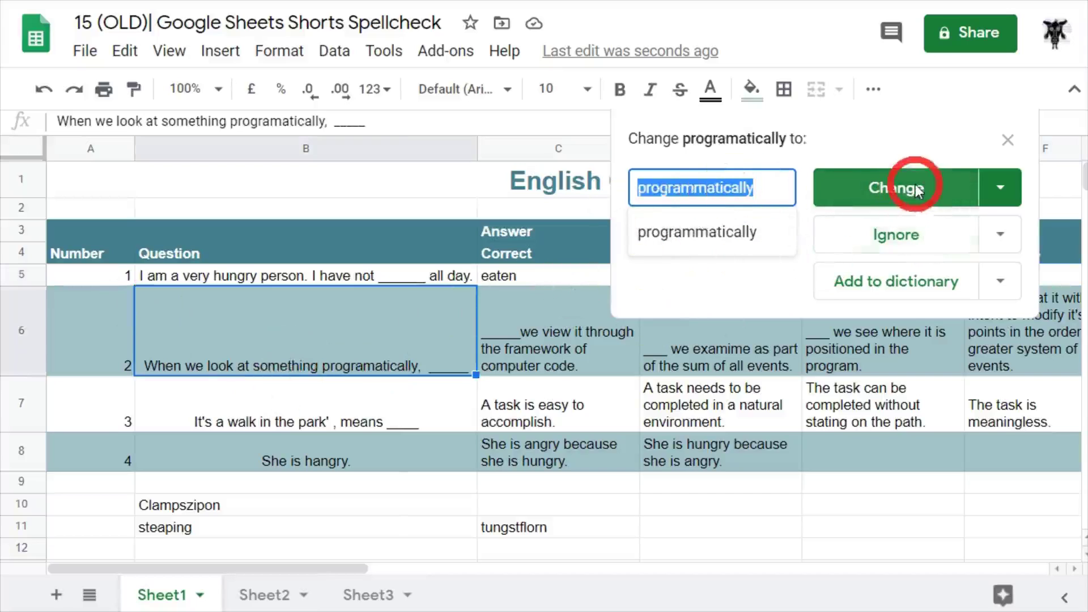
# Change 'programatically', 'examime' and 'steaping' to 'programmatically', 'examine' and 'steeping'.
pyautogui.click(1007, 188)
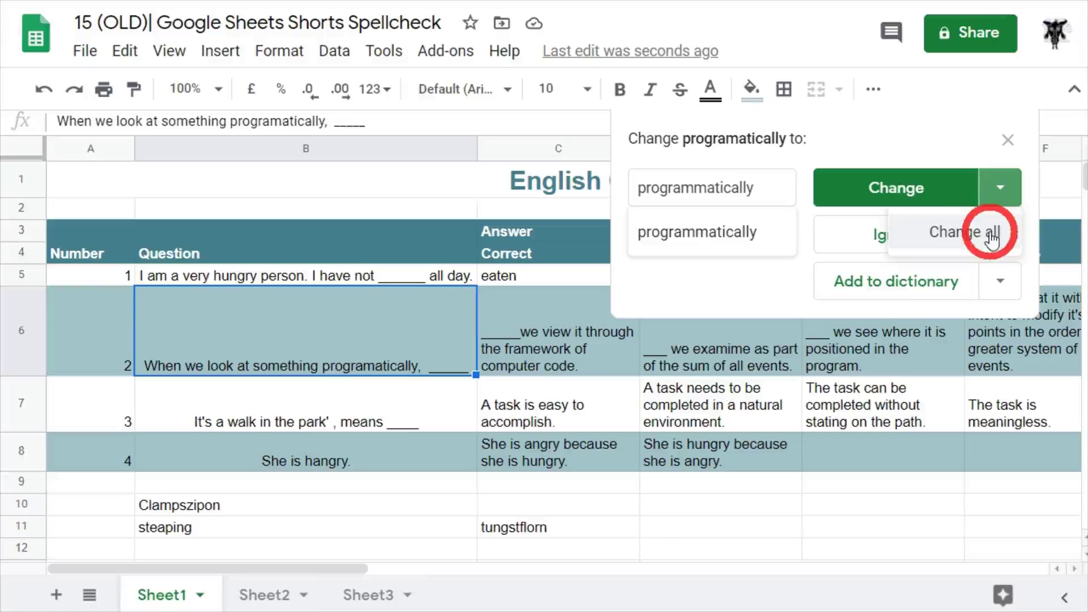
pyautogui.click(902, 188)
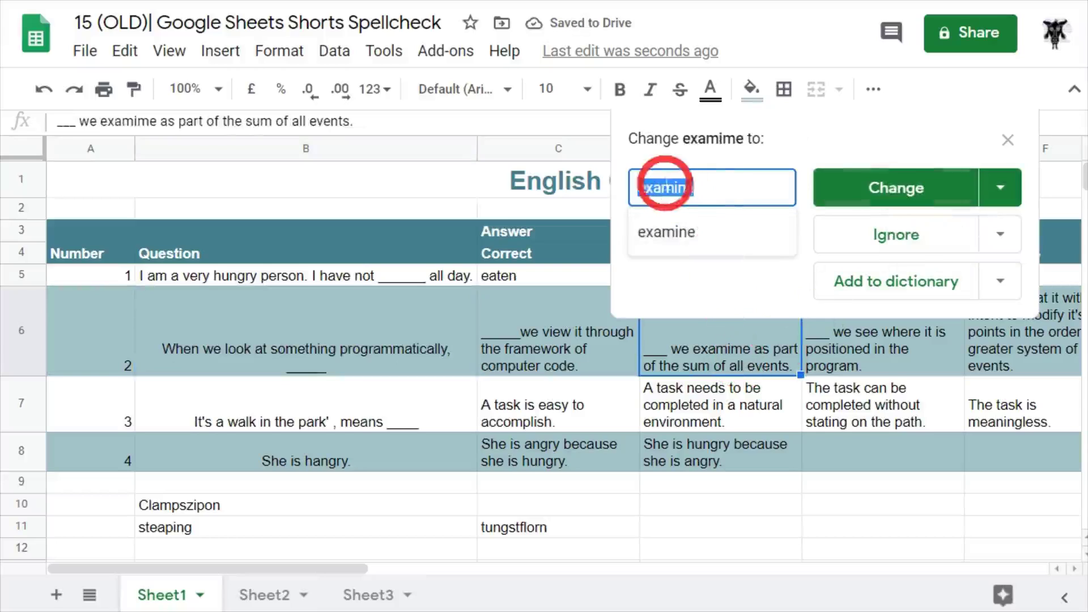
pyautogui.click(896, 185)
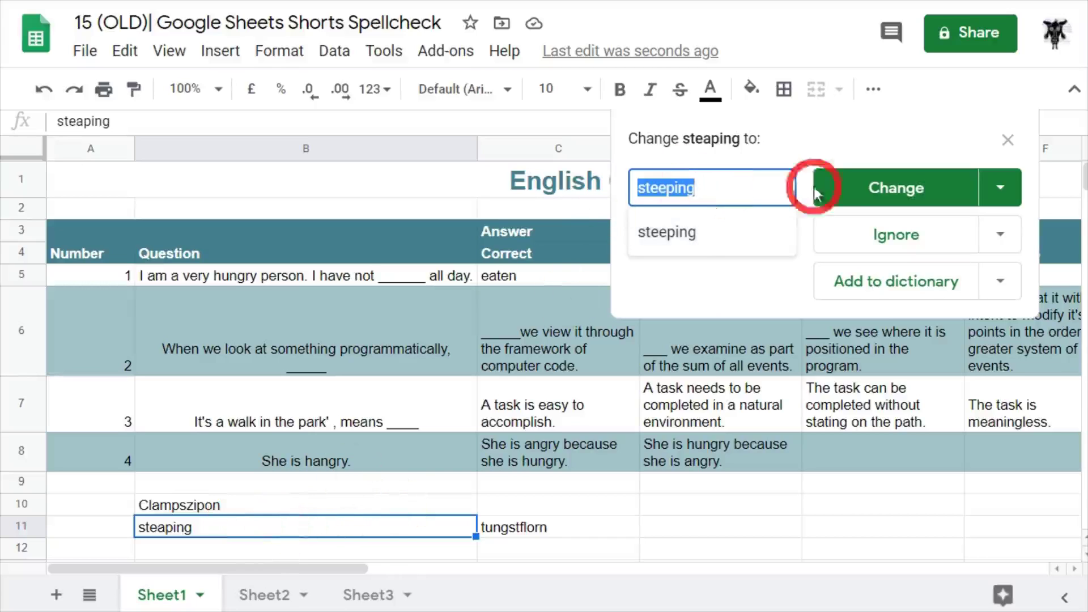
pyautogui.click(914, 189)
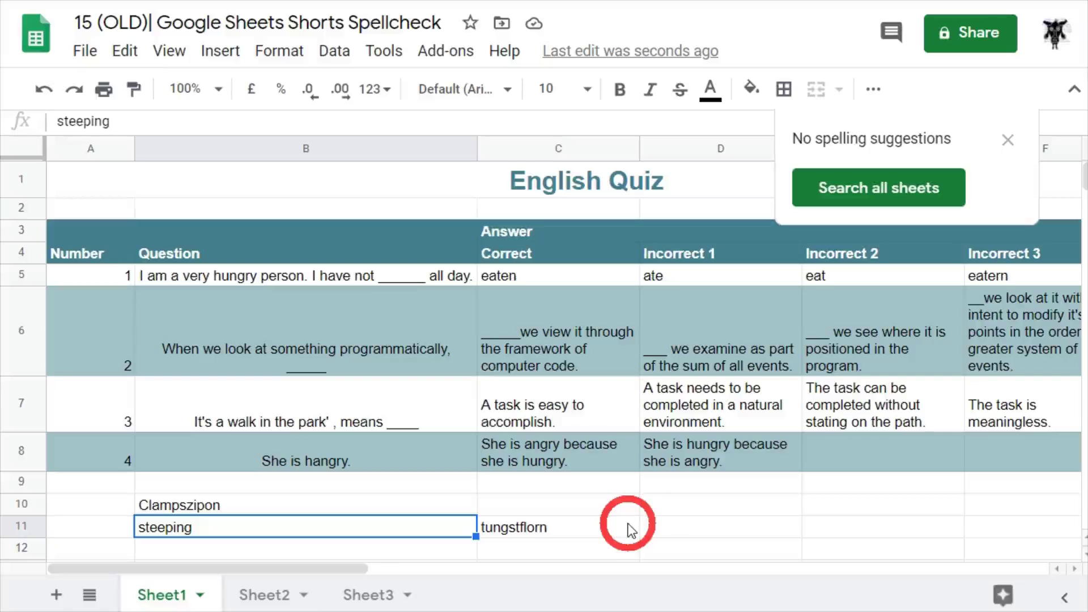
# Dismiss the spell check's 'no spelling suggestions' message with Esc.
pyautogui.press('Escape')
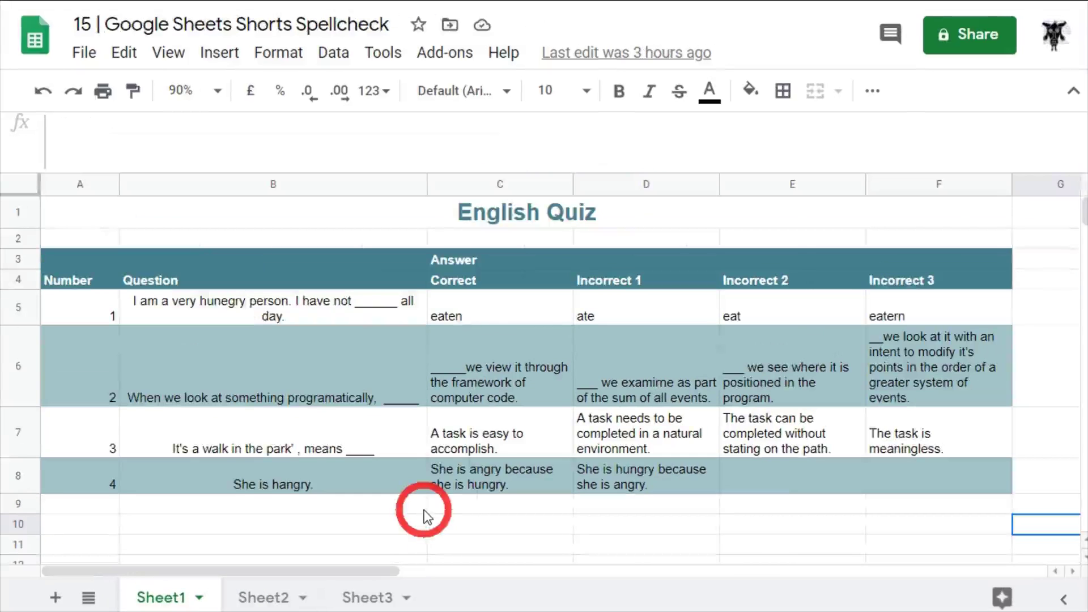
# Edit cell B8 and pick out the word 'hangry'.
pyautogui.click(338, 479)
pyautogui.doubleClick(143, 122)
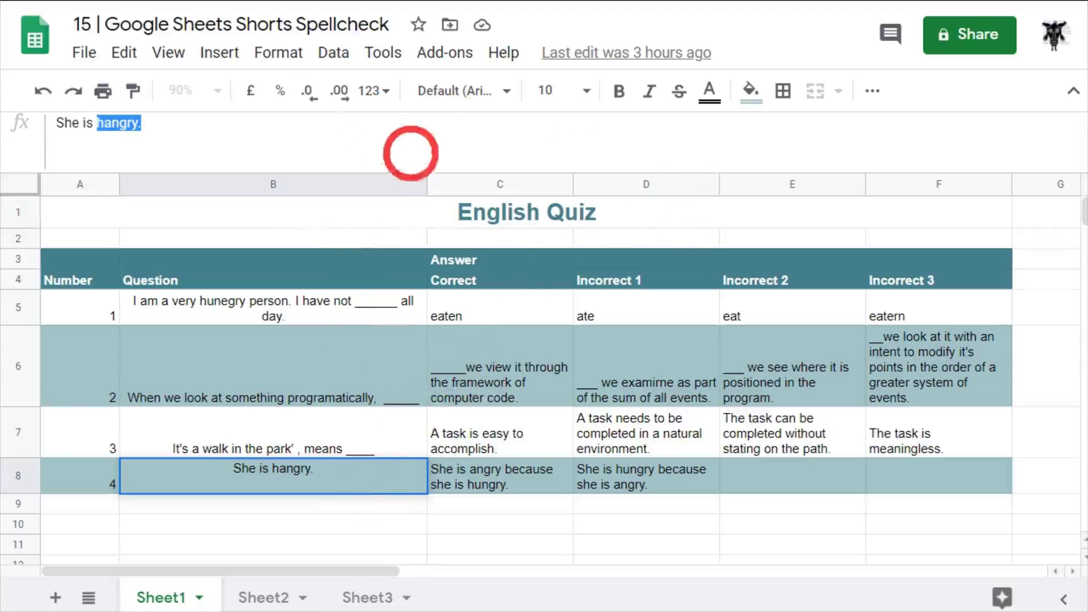
pyautogui.click(391, 59)
# Review the personal dictionary for 'hangry' and 'transdimensional', cancel, and show Sheet2.
pyautogui.moveTo(498, 251)
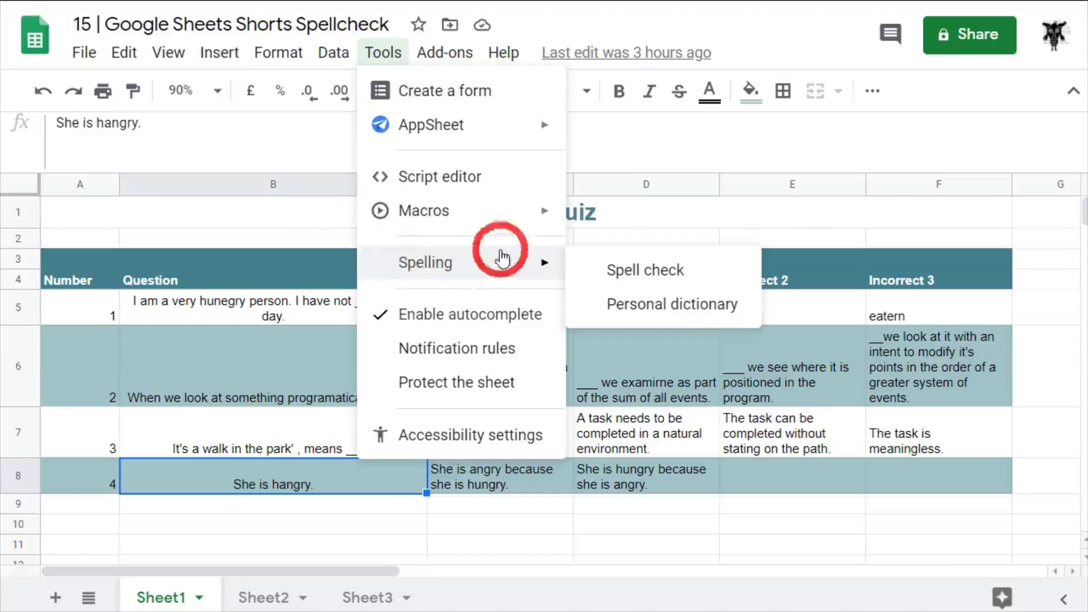
pyautogui.click(719, 310)
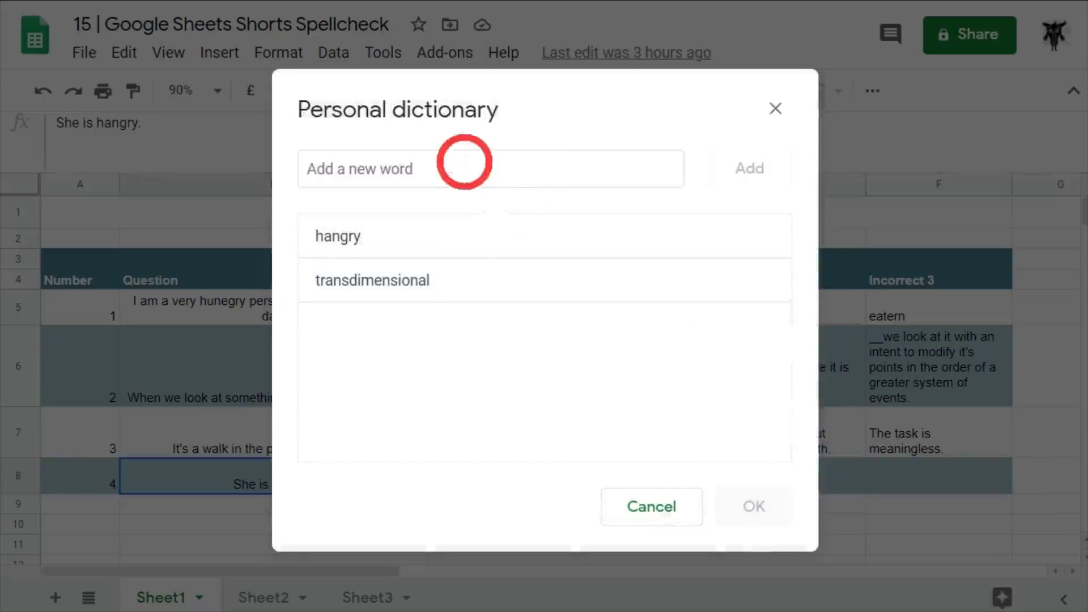
pyautogui.moveTo(401, 236)
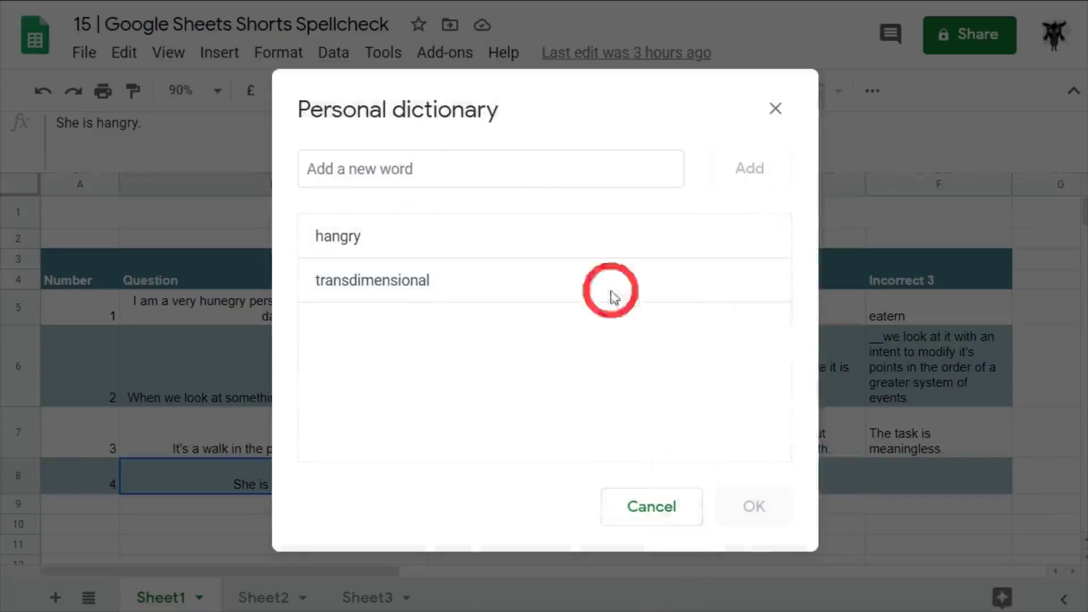
pyautogui.click(473, 170)
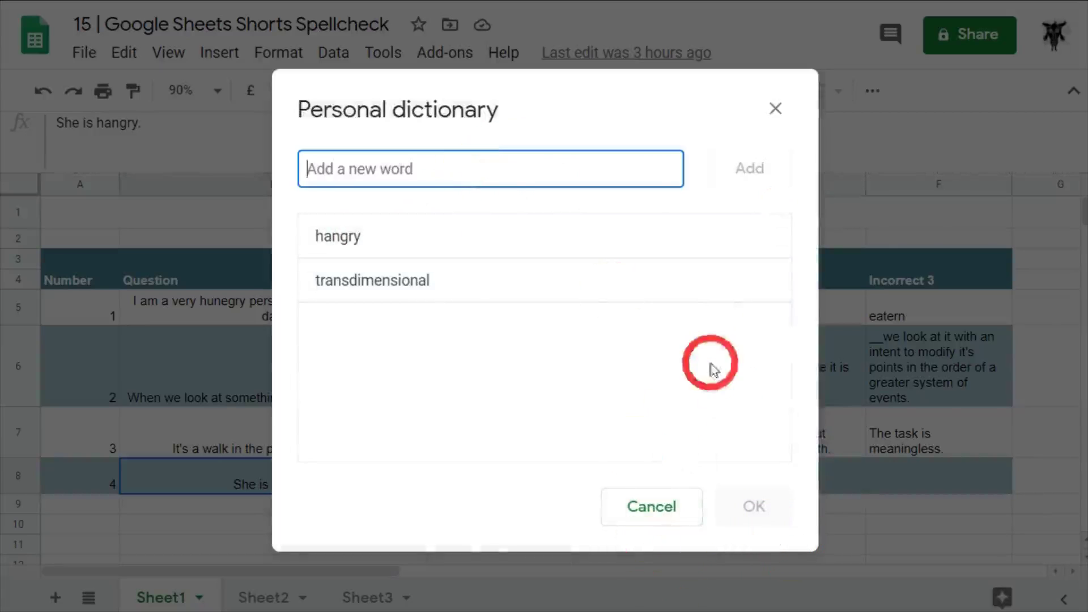
pyautogui.click(676, 521)
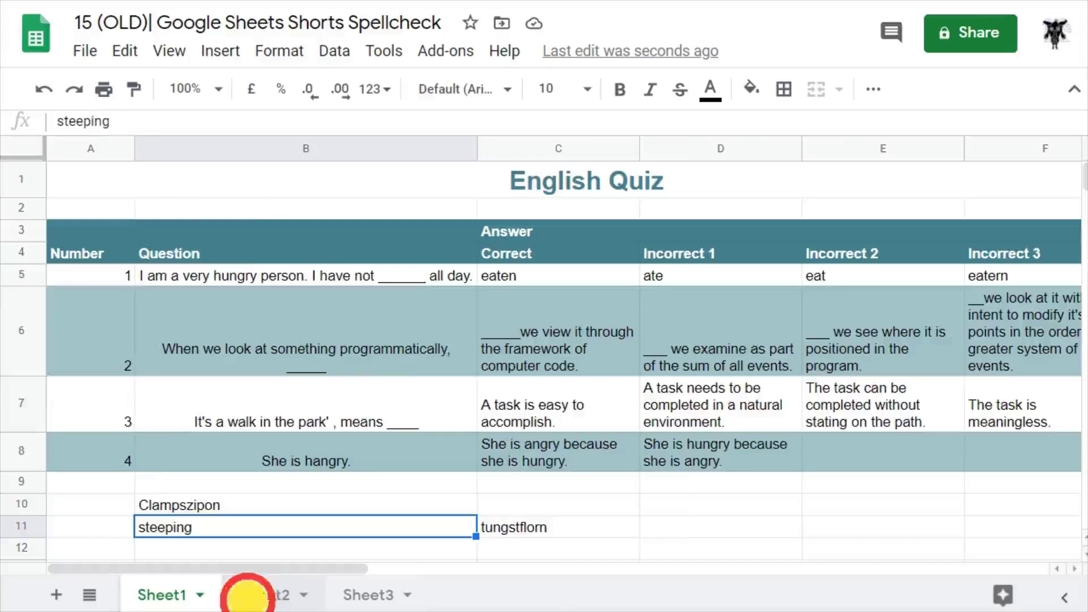
pyautogui.click(249, 592)
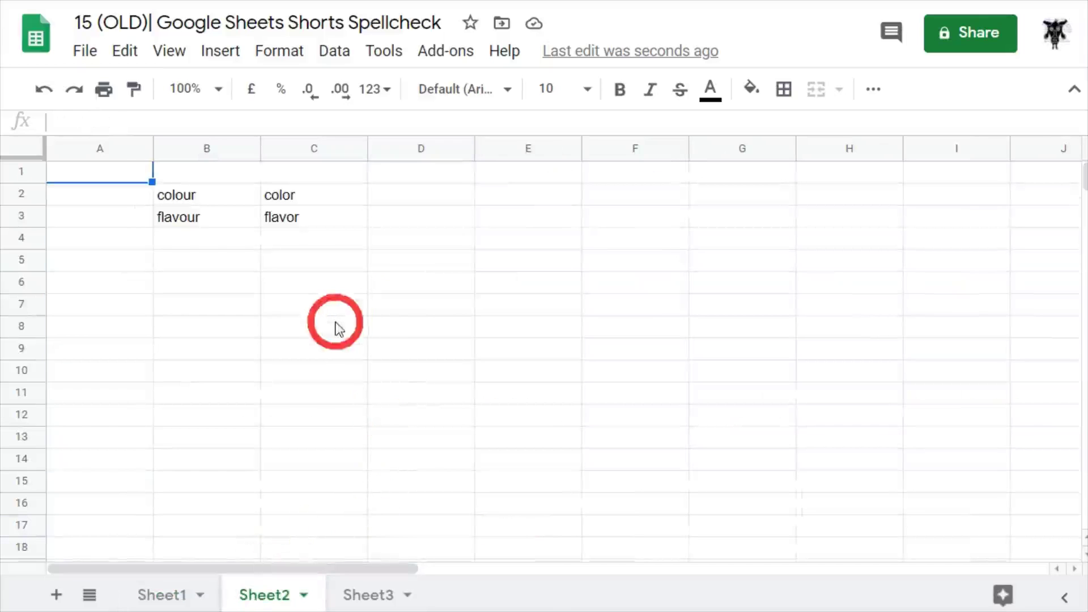
# Select the 'colour' and 'color' cells on Sheet2.
pyautogui.click(317, 306)
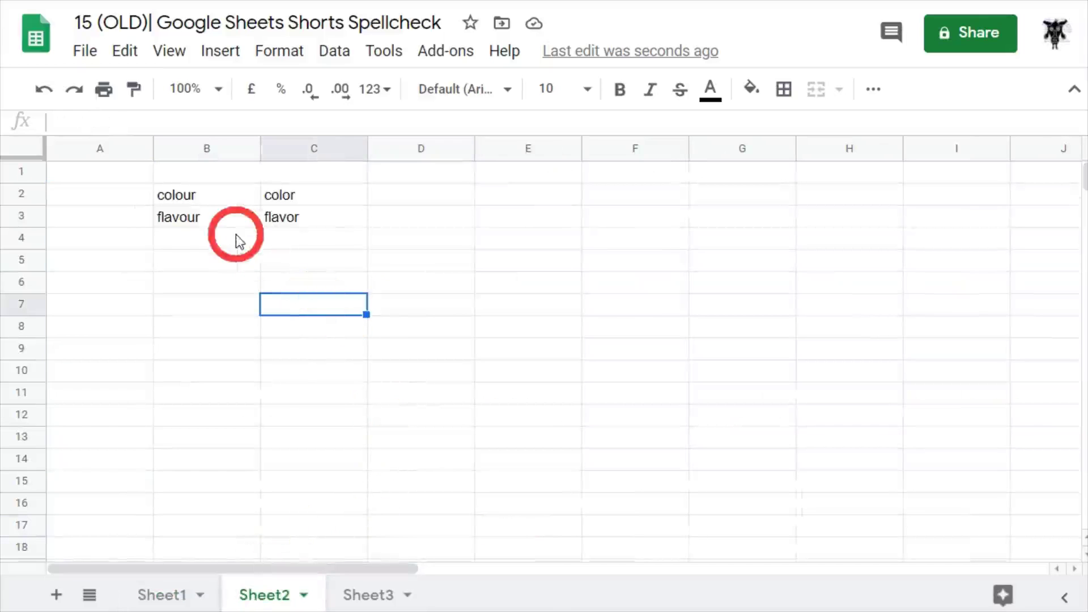
pyautogui.click(196, 200)
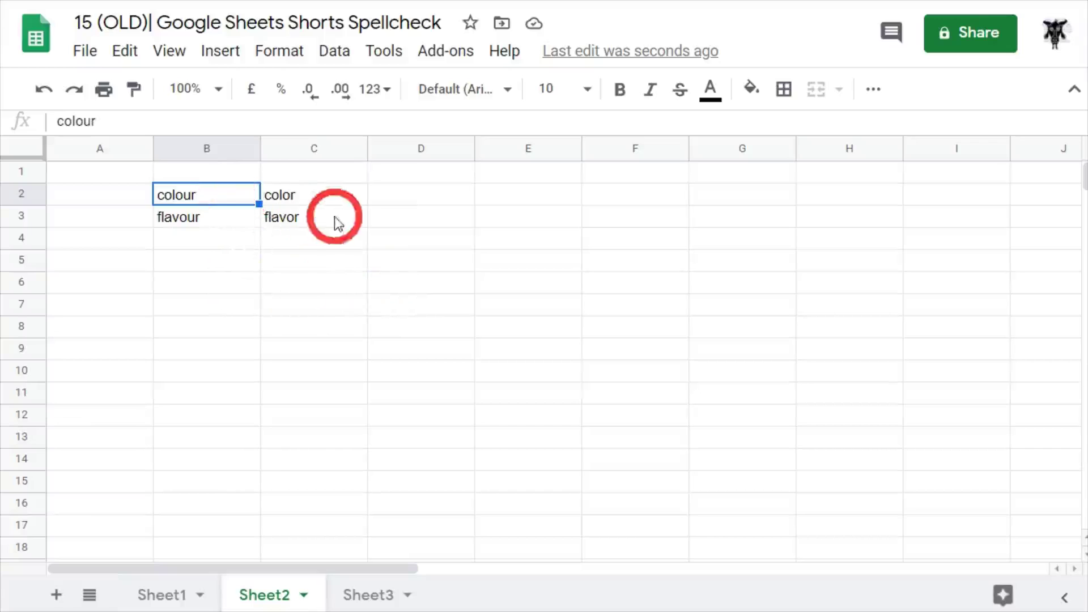
pyautogui.click(339, 201)
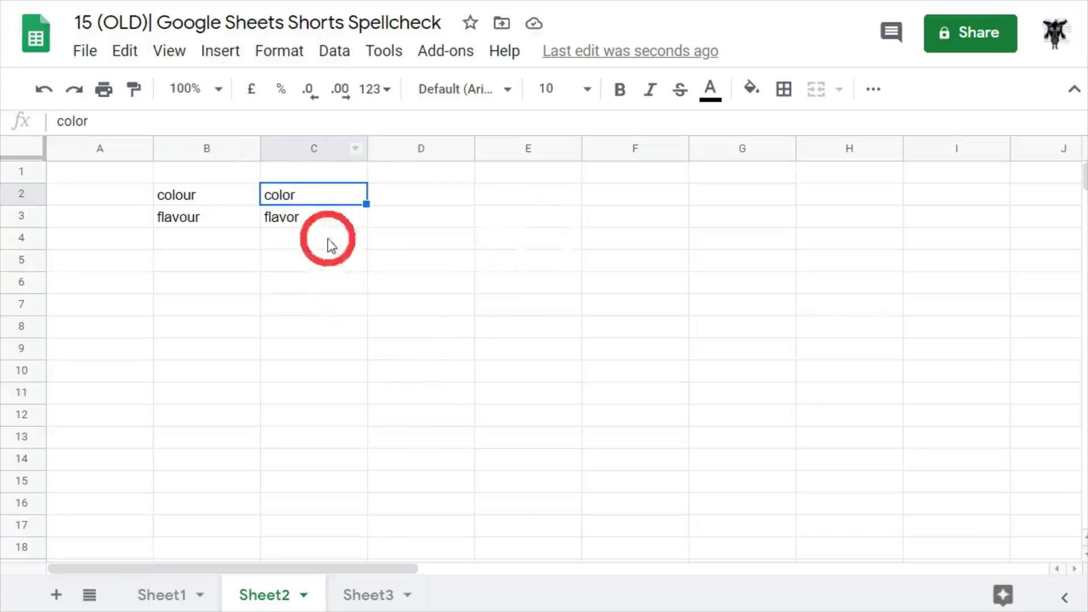
pyautogui.click(236, 195)
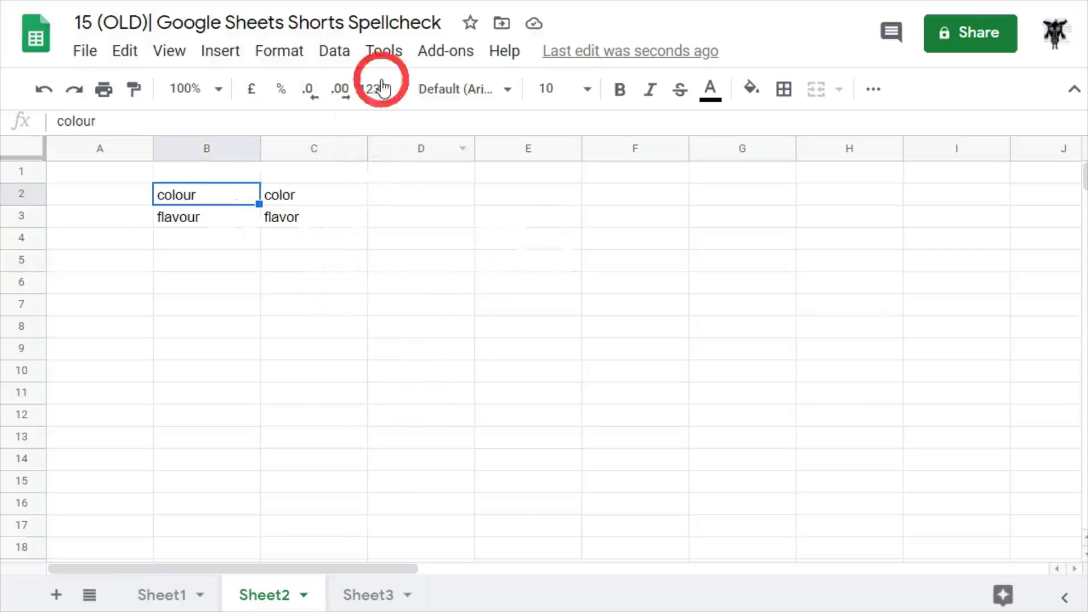
# Spell-check all sheets, find no suggestions, close the panel, and return to Sheet1.
pyautogui.click(383, 51)
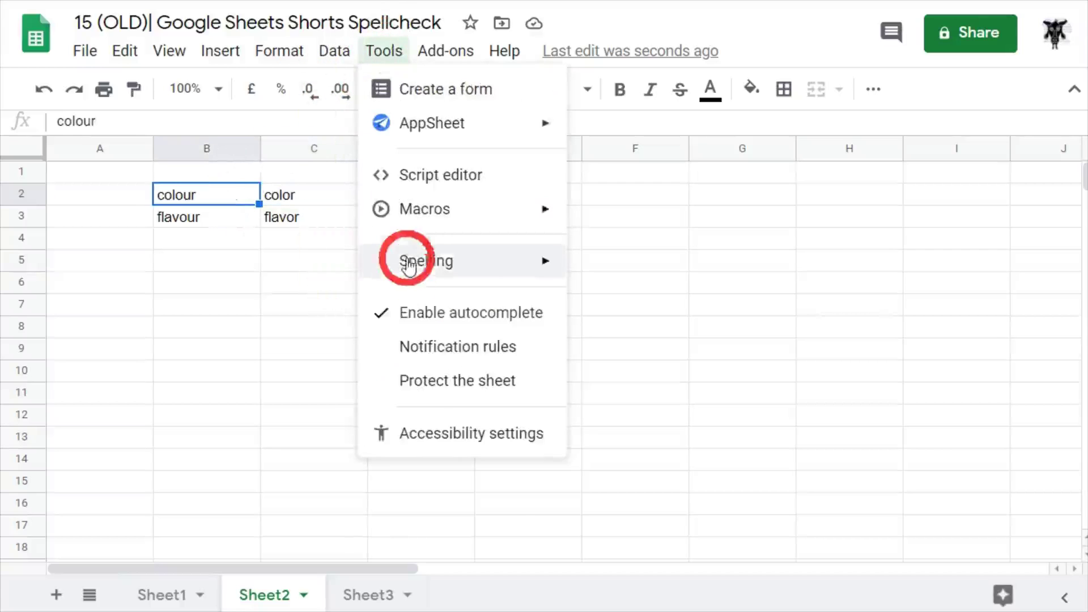
pyautogui.click(522, 271)
pyautogui.click(616, 271)
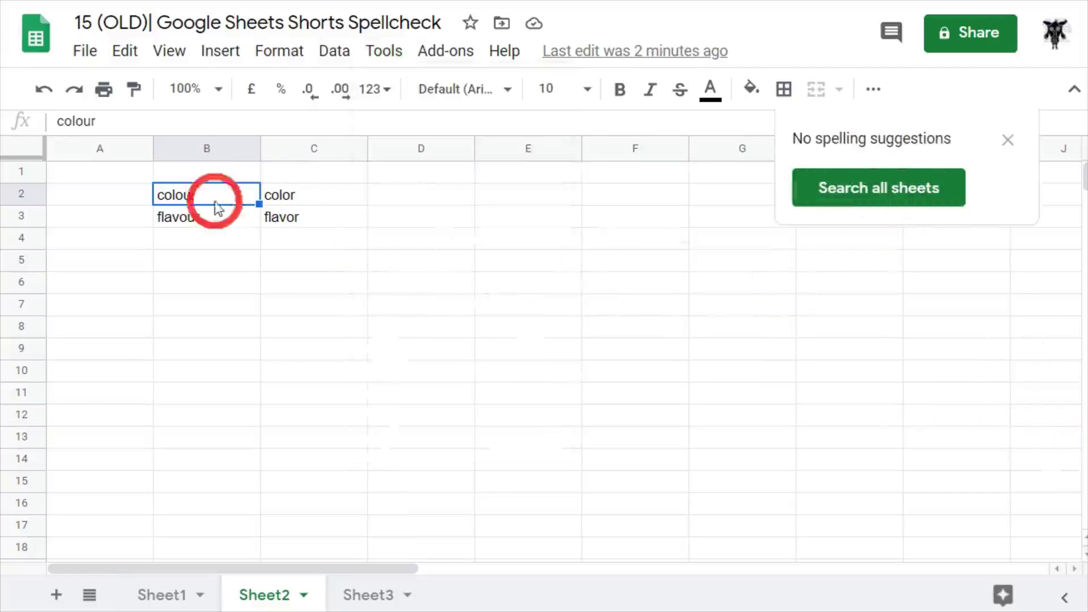
pyautogui.click(850, 187)
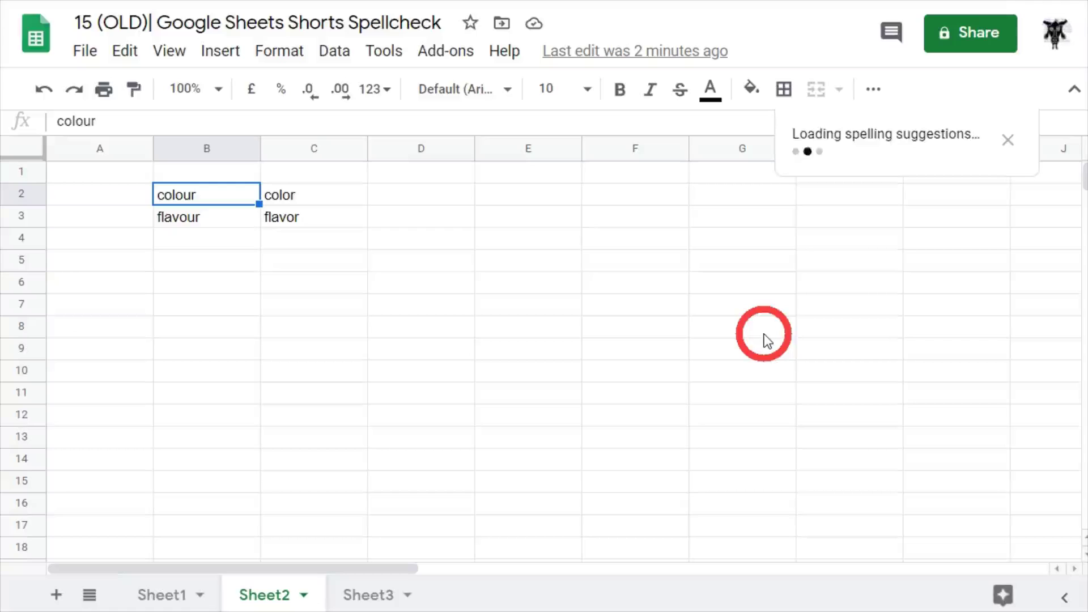
pyautogui.click(1007, 139)
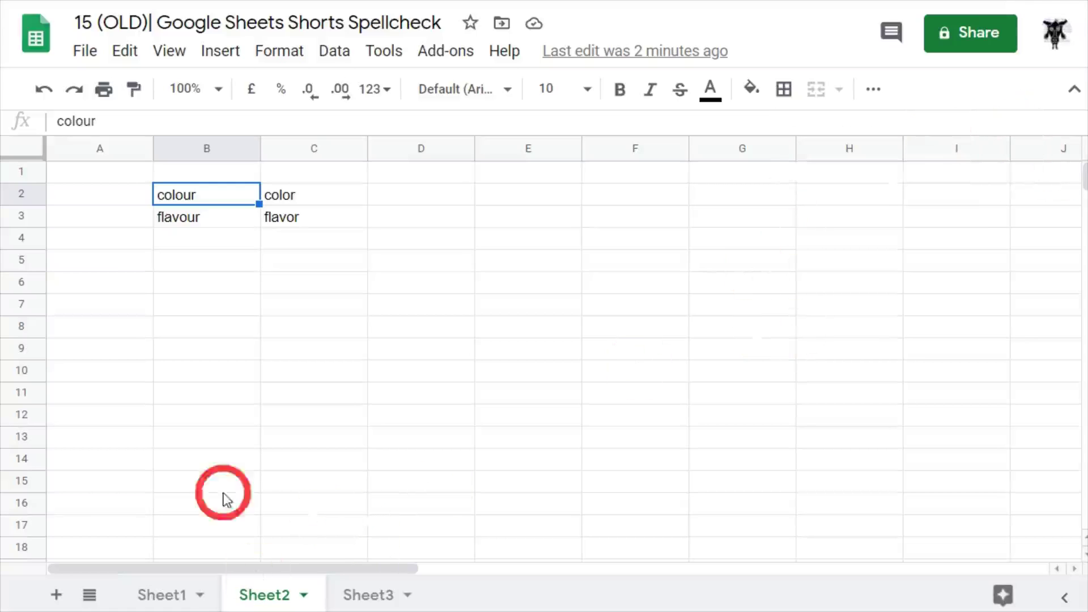
pyautogui.click(161, 594)
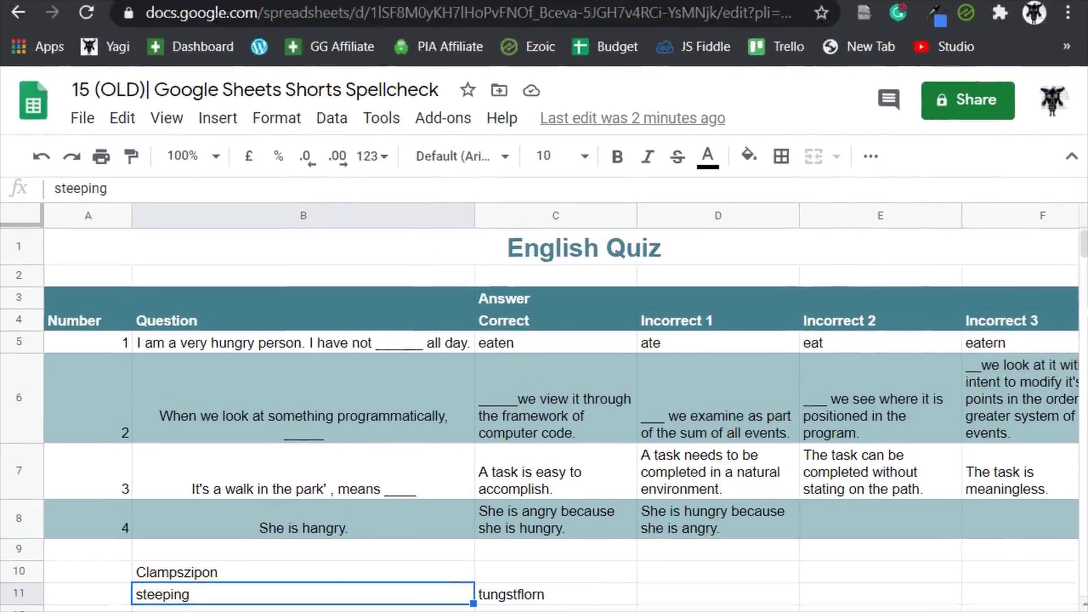
# Remove the docs.google.com cookies from the site info panel and reload the spreadsheet.
pyautogui.click(126, 18)
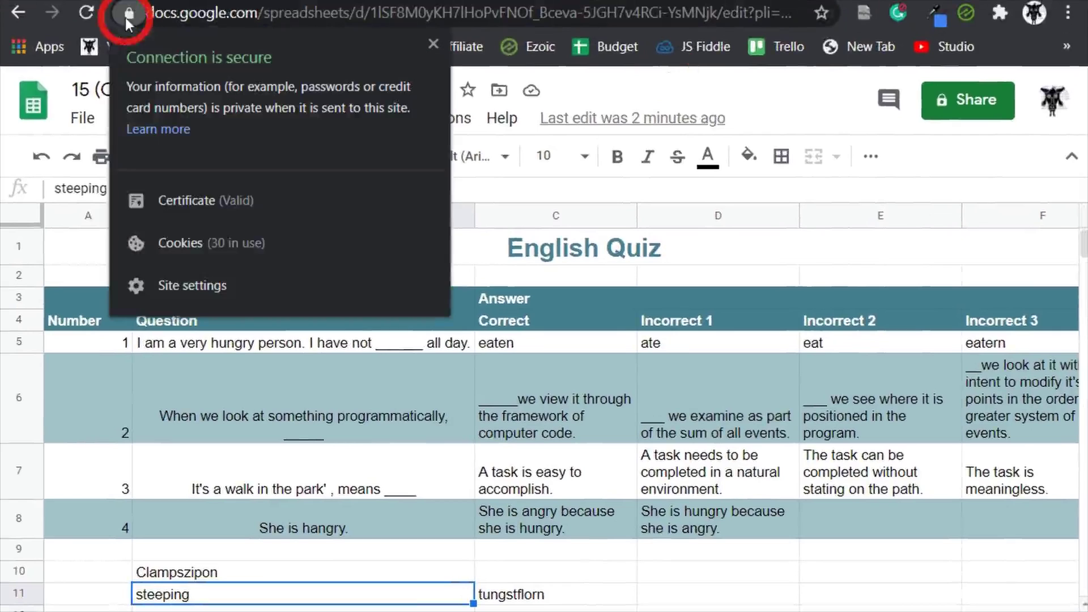
pyautogui.click(198, 238)
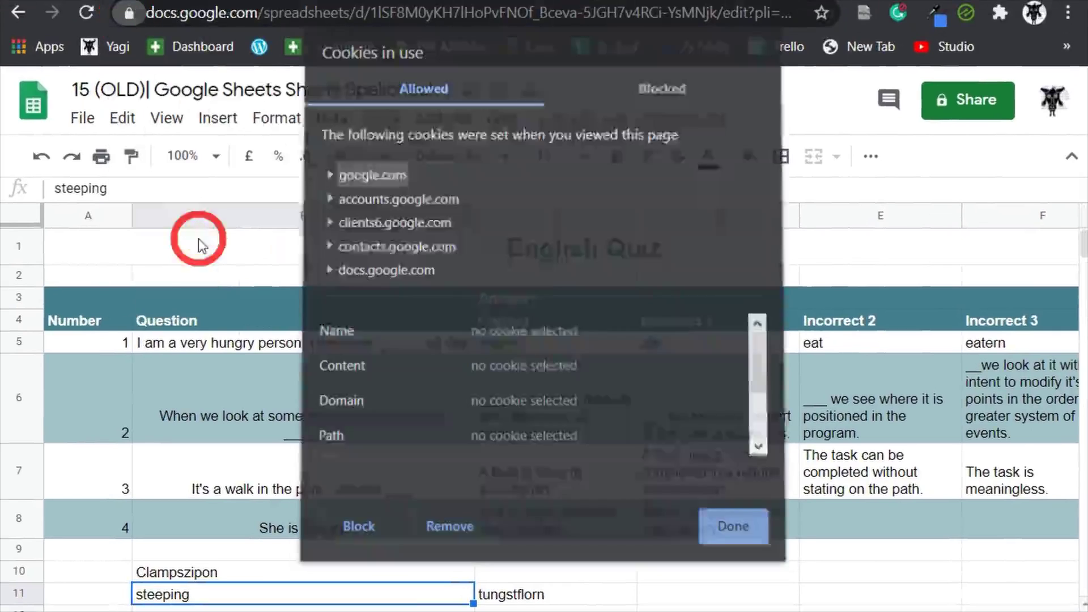
pyautogui.click(363, 273)
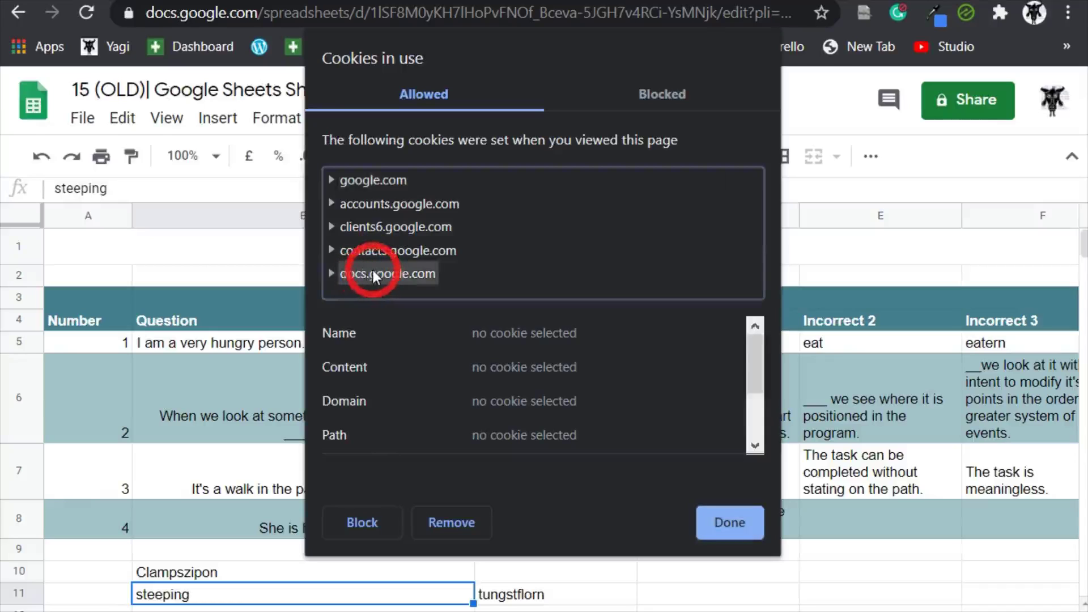
pyautogui.click(451, 518)
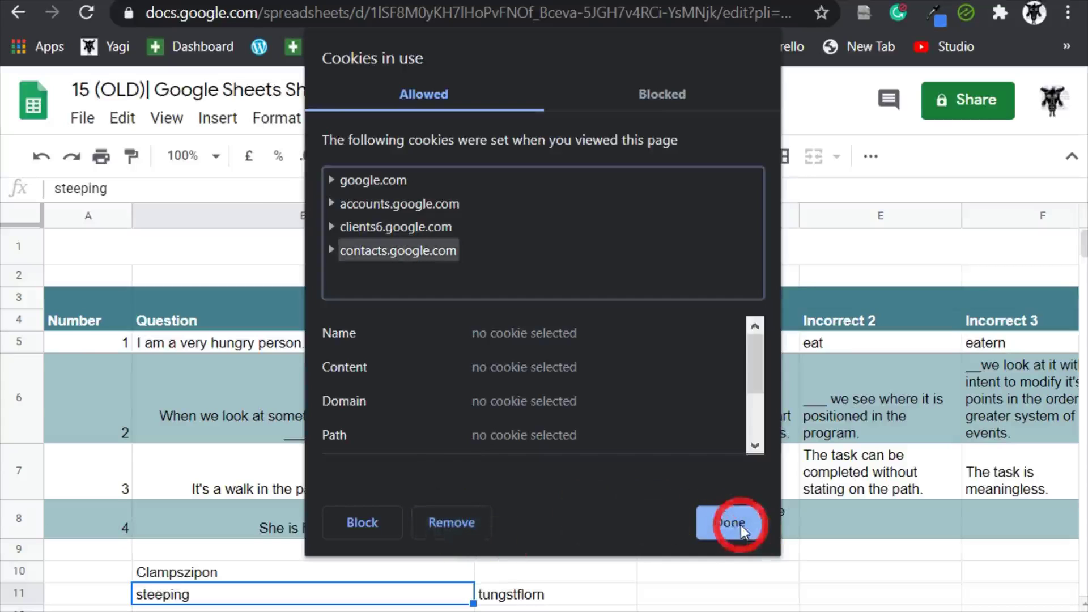
pyautogui.click(740, 525)
pyautogui.click(86, 14)
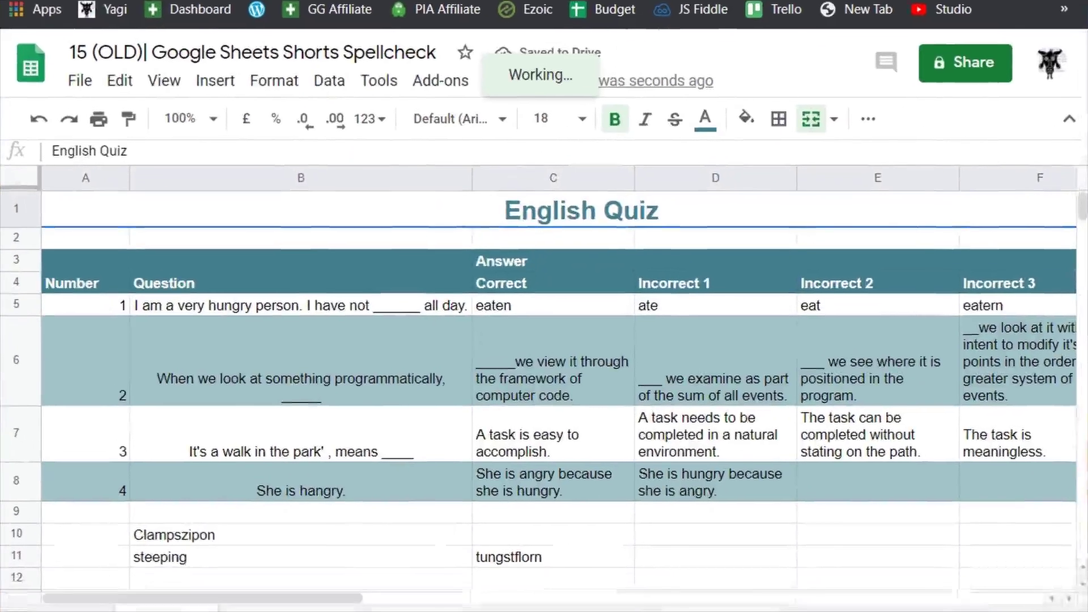
pyautogui.click(603, 350)
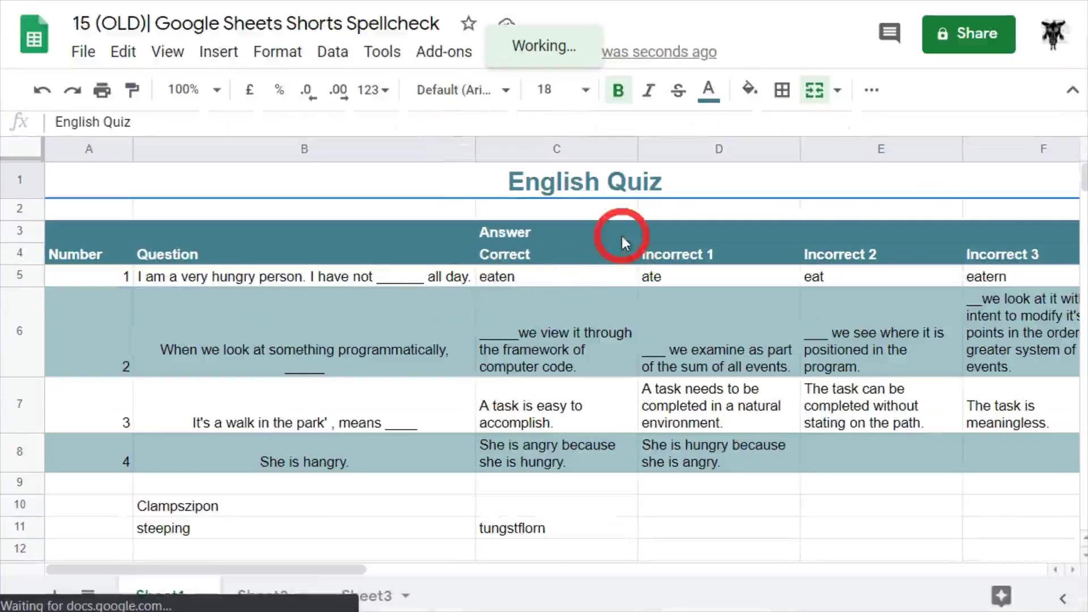
pyautogui.click(382, 51)
pyautogui.moveTo(444, 211)
pyautogui.moveTo(450, 258)
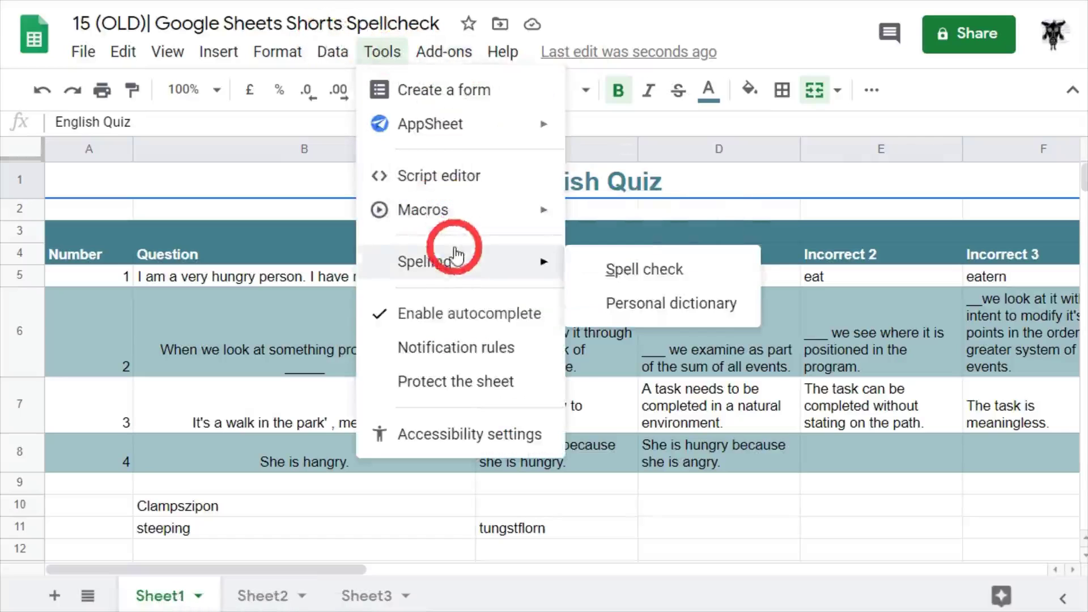
pyautogui.click(662, 269)
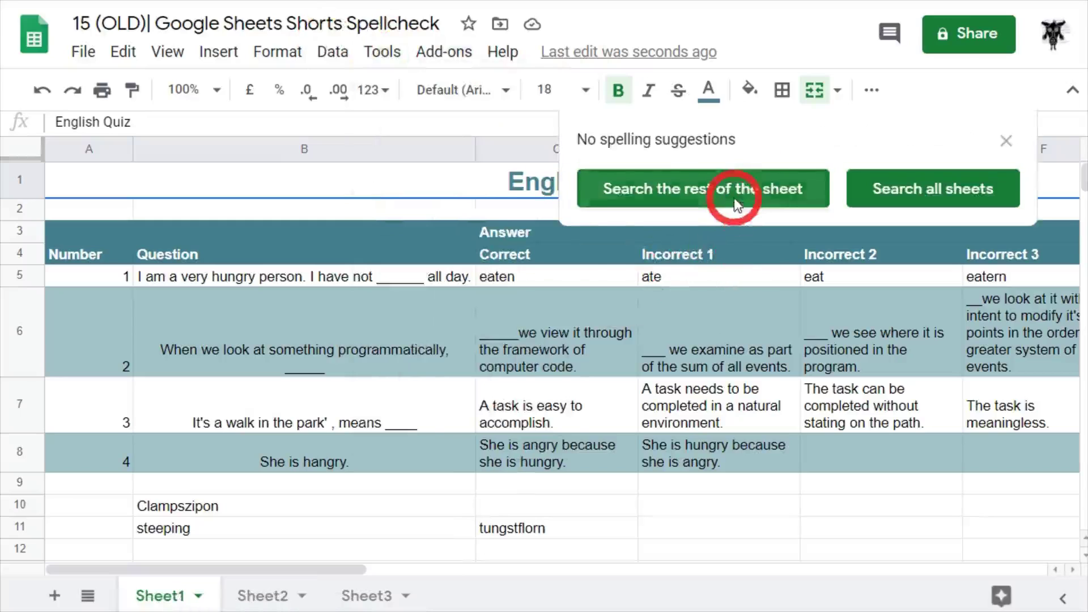
pyautogui.click(729, 194)
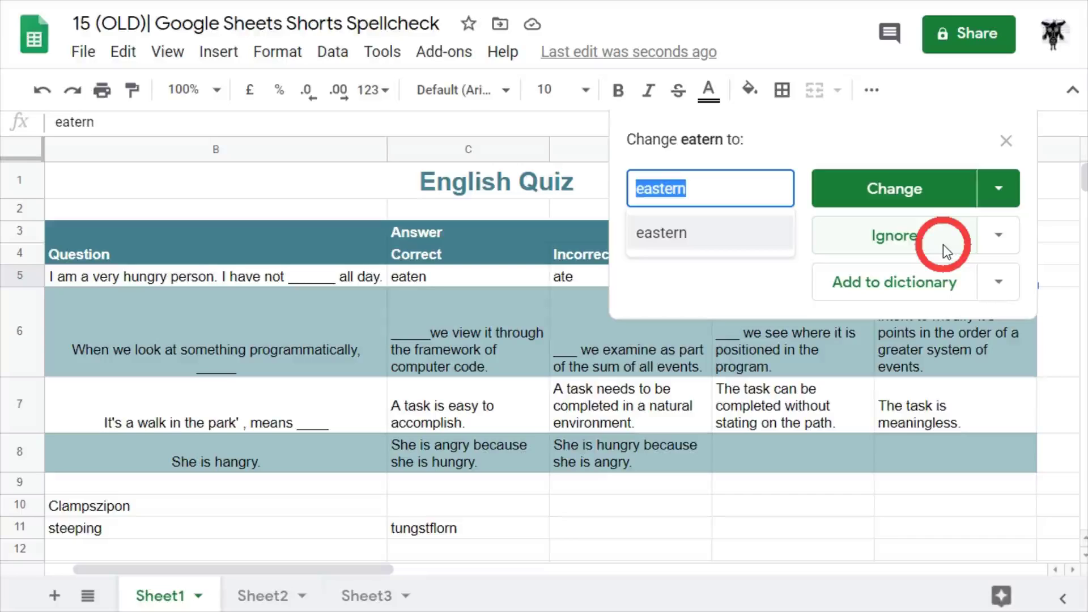
pyautogui.click(1006, 141)
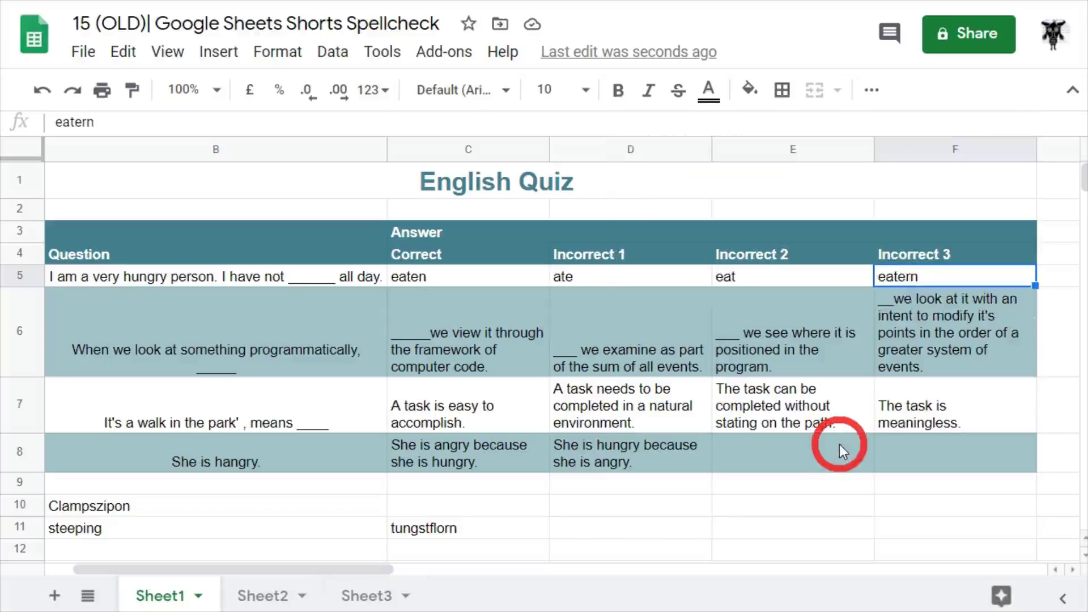